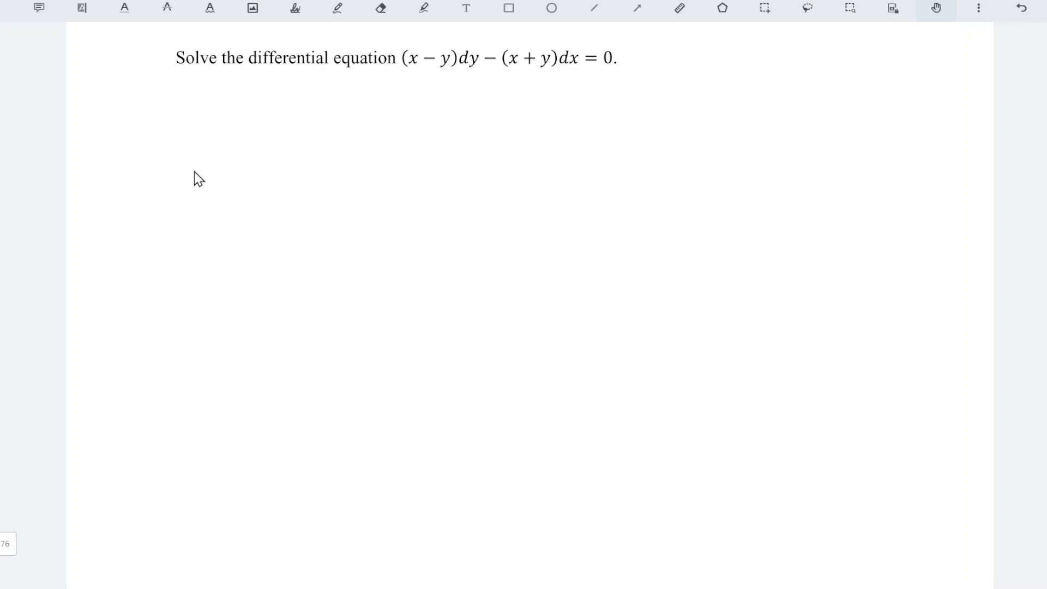
Handwrite the rearranged equation (x−y)dy = (x+y)dx in blue ink below the problem statement.
{"action": "key", "text": "f"}
{"action": "left_click_drag", "start_coordinate": [107, 87], "coordinate": [101, 101]}
{"action": "mouse_move", "coordinate": [111, 95]}
{"action": "left_mouse_down"}
{"action": "mouse_move", "coordinate": [156, 109]}
{"action": "mouse_move", "coordinate": [184, 87]}
{"action": "left_mouse_up"}
{"action": "mouse_move", "coordinate": [172, 91]}
{"action": "left_mouse_down"}
{"action": "mouse_move", "coordinate": [194, 103]}
{"action": "mouse_move", "coordinate": [215, 93]}
{"action": "left_mouse_up"}
{"action": "mouse_move", "coordinate": [210, 86]}
{"action": "left_mouse_down"}
{"action": "mouse_move", "coordinate": [219, 108]}
{"action": "mouse_move", "coordinate": [232, 104]}
{"action": "left_mouse_up"}
{"action": "left_click_drag", "start_coordinate": [250, 89], "coordinate": [262, 100]}
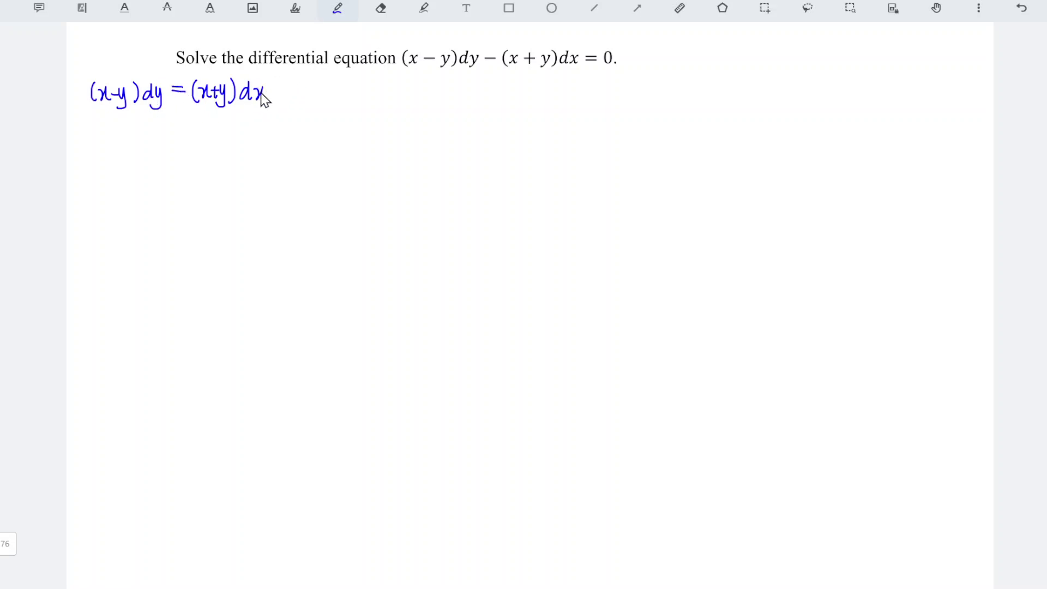
{"action": "key", "text": "Escape"}
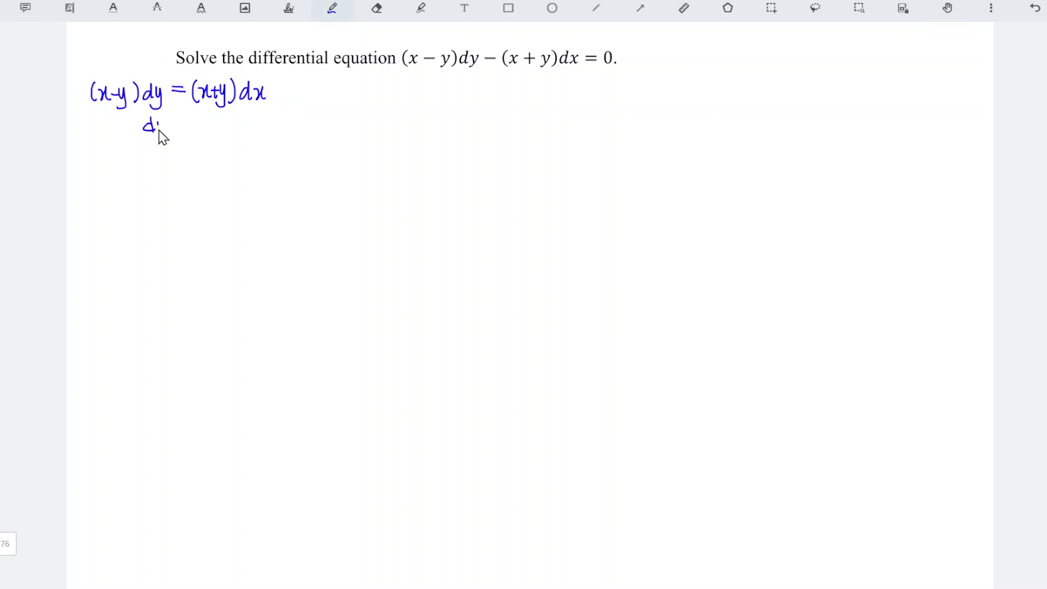
Write dy/dx = (x+y)/(x−y) in blue beneath the rearranged equation.
{"action": "left_click_drag", "start_coordinate": [158, 129], "coordinate": [162, 134]}
{"action": "left_click_drag", "start_coordinate": [165, 126], "coordinate": [157, 143]}
{"action": "mouse_move", "coordinate": [204, 124]}
{"action": "left_mouse_down"}
{"action": "mouse_move", "coordinate": [216, 135]}
{"action": "mouse_move", "coordinate": [228, 128]}
{"action": "left_mouse_up"}
{"action": "mouse_move", "coordinate": [222, 123]}
{"action": "left_mouse_down"}
{"action": "mouse_move", "coordinate": [222, 135]}
{"action": "mouse_move", "coordinate": [233, 129]}
{"action": "left_mouse_up"}
{"action": "left_click_drag", "start_coordinate": [238, 120], "coordinate": [209, 161]}
{"action": "left_click_drag", "start_coordinate": [224, 153], "coordinate": [232, 153]}
{"action": "key", "text": "Escape"}
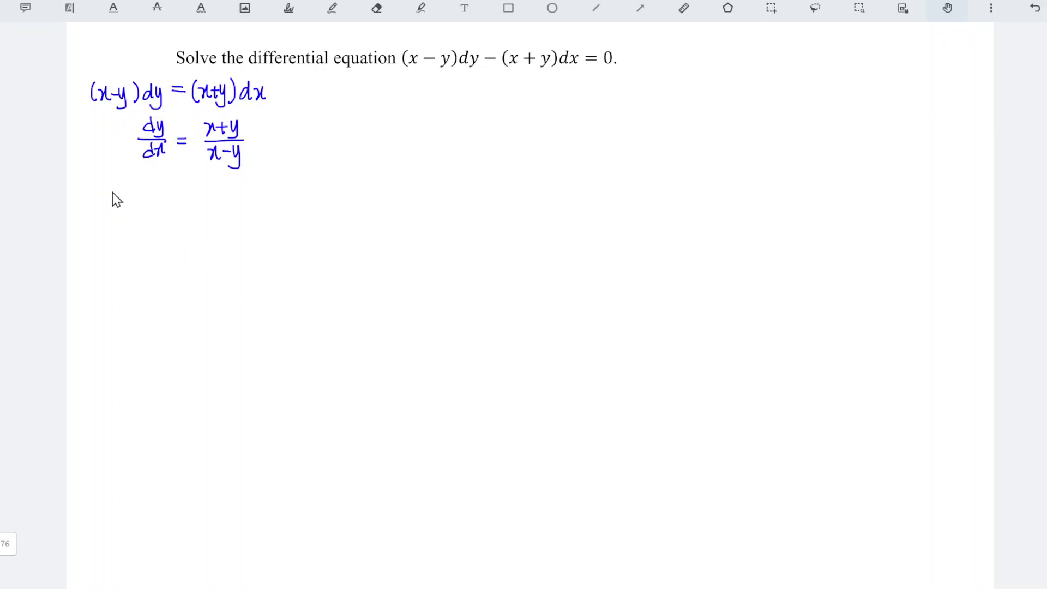
Write the substitution "Let y = vx" in blue below the dy/dx equation.
{"action": "mouse_move", "coordinate": [94, 186]}
{"action": "left_mouse_down"}
{"action": "mouse_move", "coordinate": [95, 206]}
{"action": "mouse_move", "coordinate": [108, 205]}
{"action": "left_mouse_up"}
{"action": "left_click_drag", "start_coordinate": [113, 183], "coordinate": [112, 206]}
{"action": "mouse_move", "coordinate": [107, 192]}
{"action": "left_mouse_down"}
{"action": "mouse_move", "coordinate": [119, 190]}
{"action": "mouse_move", "coordinate": [137, 218]}
{"action": "left_mouse_up"}
{"action": "left_click_drag", "start_coordinate": [158, 198], "coordinate": [191, 201]}
{"action": "left_click_drag", "start_coordinate": [197, 188], "coordinate": [194, 203]}
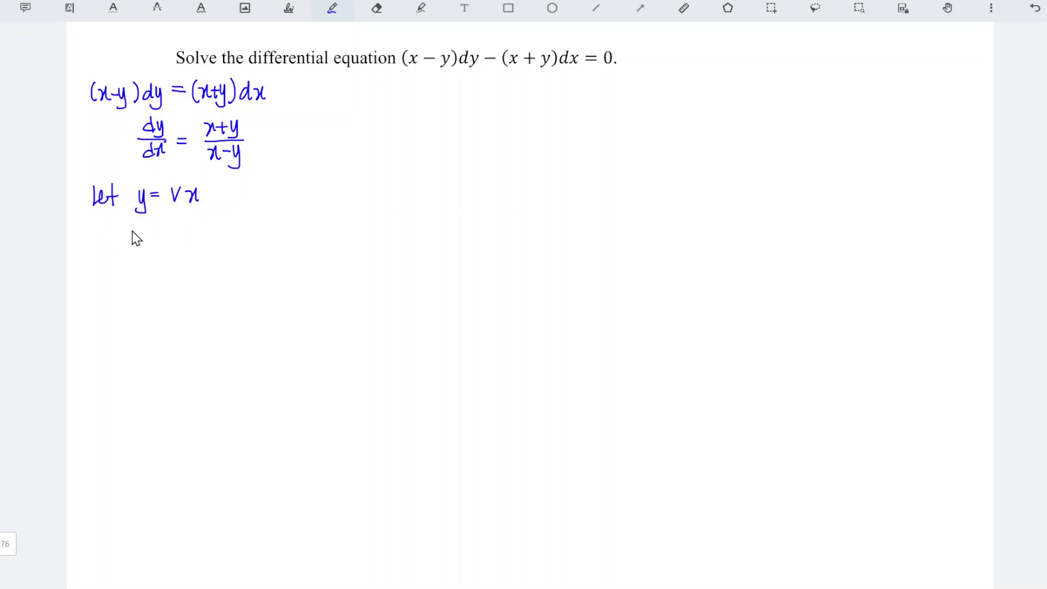
{"action": "key", "text": "Escape"}
Write the derivative of the substitution, dy/dx = v + x dv/dx, beneath it.
{"action": "left_click_drag", "start_coordinate": [139, 226], "coordinate": [146, 251]}
{"action": "left_click_drag", "start_coordinate": [124, 240], "coordinate": [153, 241]}
{"action": "mouse_move", "coordinate": [135, 246]}
{"action": "left_mouse_down"}
{"action": "mouse_move", "coordinate": [131, 257]}
{"action": "mouse_move", "coordinate": [148, 258]}
{"action": "left_mouse_up"}
{"action": "mouse_move", "coordinate": [153, 245]}
{"action": "left_mouse_down"}
{"action": "mouse_move", "coordinate": [144, 259]}
{"action": "mouse_move", "coordinate": [173, 238]}
{"action": "left_mouse_up"}
{"action": "left_click_drag", "start_coordinate": [162, 244], "coordinate": [196, 234]}
{"action": "mouse_move", "coordinate": [200, 239]}
{"action": "left_mouse_down"}
{"action": "mouse_move", "coordinate": [225, 243]}
{"action": "mouse_move", "coordinate": [252, 222]}
{"action": "left_mouse_up"}
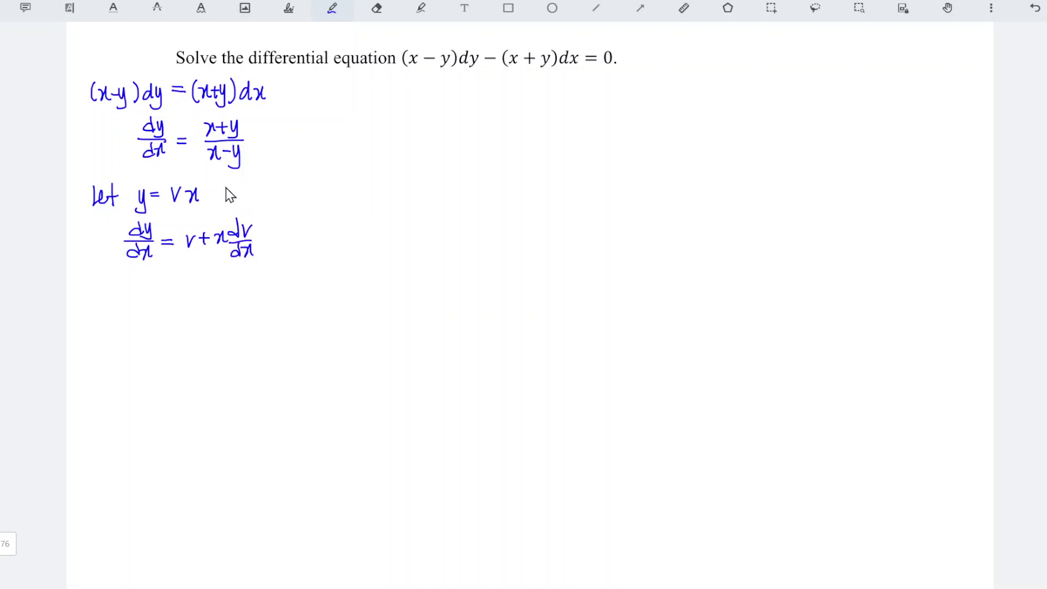
{"action": "key", "text": "Escape"}
Write the substituted equation v + x dv/dx = (x+vx)/(x−vx) on a new line.
{"action": "mouse_move", "coordinate": [145, 302]}
{"action": "left_mouse_down"}
{"action": "mouse_move", "coordinate": [177, 294]}
{"action": "mouse_move", "coordinate": [160, 322]}
{"action": "mouse_move", "coordinate": [240, 298]}
{"action": "left_mouse_up"}
{"action": "mouse_move", "coordinate": [245, 292]}
{"action": "left_mouse_down"}
{"action": "mouse_move", "coordinate": [269, 300]}
{"action": "mouse_move", "coordinate": [277, 283]}
{"action": "mouse_move", "coordinate": [286, 298]}
{"action": "left_mouse_up"}
{"action": "left_click_drag", "start_coordinate": [211, 307], "coordinate": [297, 308]}
{"action": "left_click_drag", "start_coordinate": [227, 321], "coordinate": [234, 330]}
{"action": "mouse_move", "coordinate": [236, 319]}
{"action": "left_mouse_down"}
{"action": "mouse_move", "coordinate": [242, 330]}
{"action": "mouse_move", "coordinate": [258, 323]}
{"action": "left_mouse_up"}
{"action": "left_click_drag", "start_coordinate": [263, 314], "coordinate": [281, 330]}
{"action": "left_click_drag", "start_coordinate": [287, 314], "coordinate": [280, 331]}
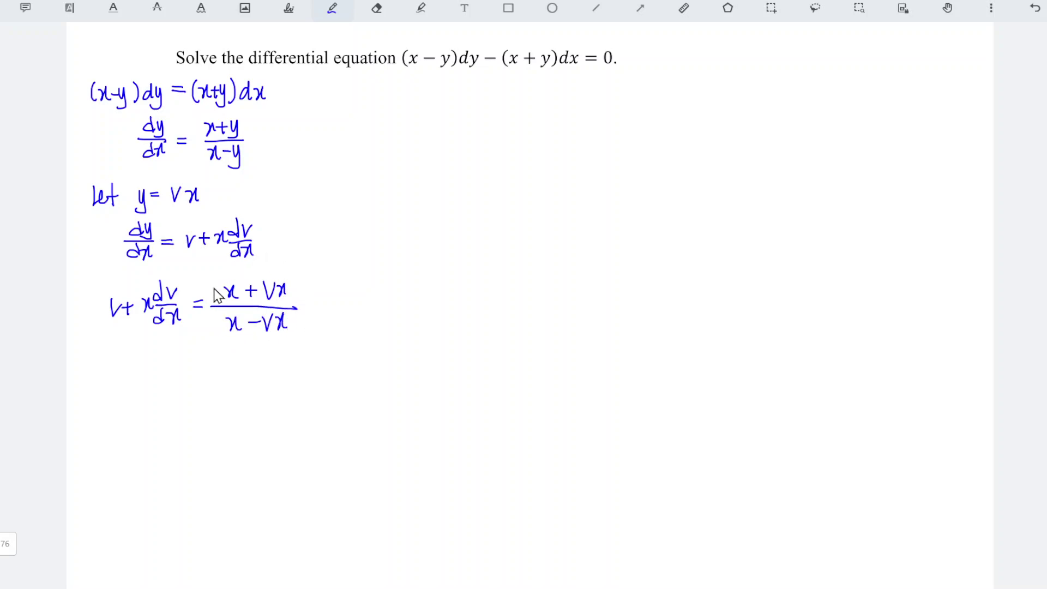
Write the simplified right-hand side = (1+v)/(1−v) below the substituted equation.
{"action": "left_click_drag", "start_coordinate": [205, 373], "coordinate": [217, 373]}
{"action": "left_click_drag", "start_coordinate": [205, 379], "coordinate": [218, 378]}
{"action": "key", "text": "Escape"}
{"action": "key", "text": "p"}
{"action": "left_click_drag", "start_coordinate": [235, 357], "coordinate": [235, 374]}
{"action": "mouse_move", "coordinate": [244, 364]}
{"action": "left_mouse_down"}
{"action": "mouse_move", "coordinate": [257, 364]}
{"action": "mouse_move", "coordinate": [252, 372]}
{"action": "left_mouse_up"}
{"action": "mouse_move", "coordinate": [260, 358]}
{"action": "left_mouse_down"}
{"action": "mouse_move", "coordinate": [270, 358]}
{"action": "mouse_move", "coordinate": [273, 388]}
{"action": "left_mouse_up"}
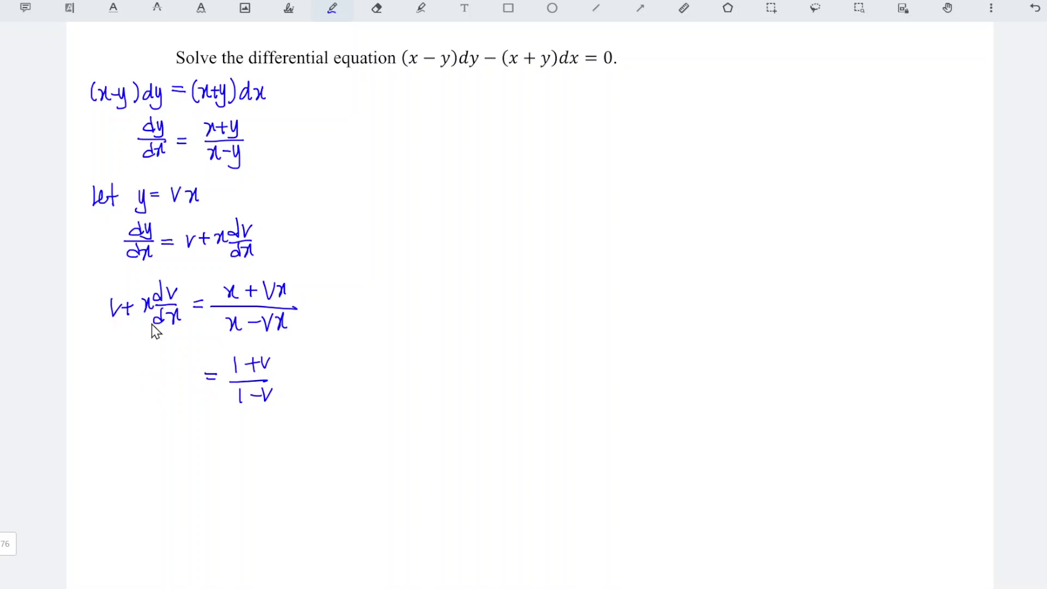
Put a plus sign before the leading v, and complete the simplified line as x dv/dx = (1+v)/(1−v) − v.
{"action": "key", "text": "h"}
{"action": "left_click_drag", "start_coordinate": [96, 305], "coordinate": [105, 304]}
{"action": "left_click_drag", "start_coordinate": [100, 297], "coordinate": [99, 312]}
{"action": "key", "text": "h"}
{"action": "key", "text": "p"}
{"action": "left_click_drag", "start_coordinate": [281, 379], "coordinate": [312, 370]}
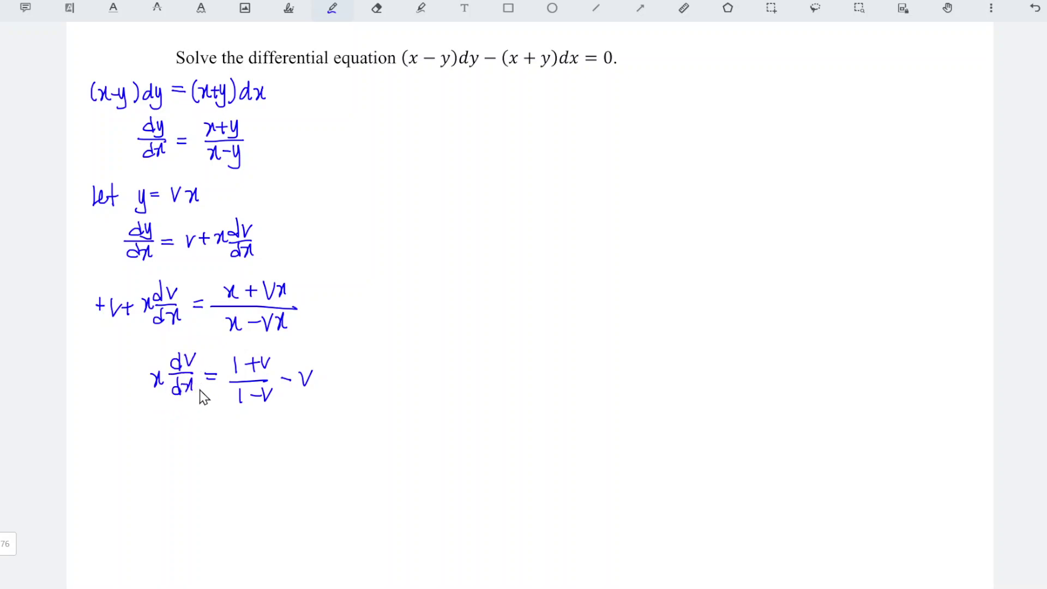
Start the next line with an equals sign, and multiply the last v above it by (1−v)/(1−v) in red.
{"action": "left_click_drag", "start_coordinate": [209, 445], "coordinate": [218, 446]}
{"action": "left_click_drag", "start_coordinate": [208, 451], "coordinate": [218, 450]}
{"action": "key", "text": "Escape"}
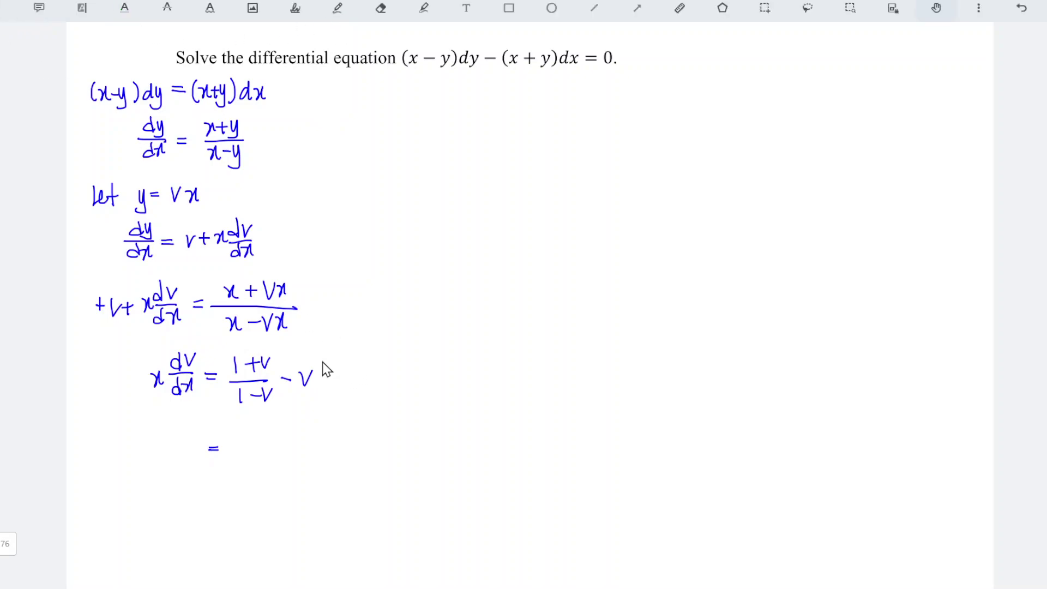
{"action": "mouse_move", "coordinate": [326, 354]}
{"action": "left_mouse_down"}
{"action": "mouse_move", "coordinate": [323, 378]}
{"action": "mouse_move", "coordinate": [348, 364]}
{"action": "left_mouse_up"}
{"action": "mouse_move", "coordinate": [350, 360]}
{"action": "left_mouse_down"}
{"action": "mouse_move", "coordinate": [366, 376]}
{"action": "mouse_move", "coordinate": [327, 398]}
{"action": "mouse_move", "coordinate": [360, 386]}
{"action": "mouse_move", "coordinate": [366, 400]}
{"action": "left_mouse_up"}
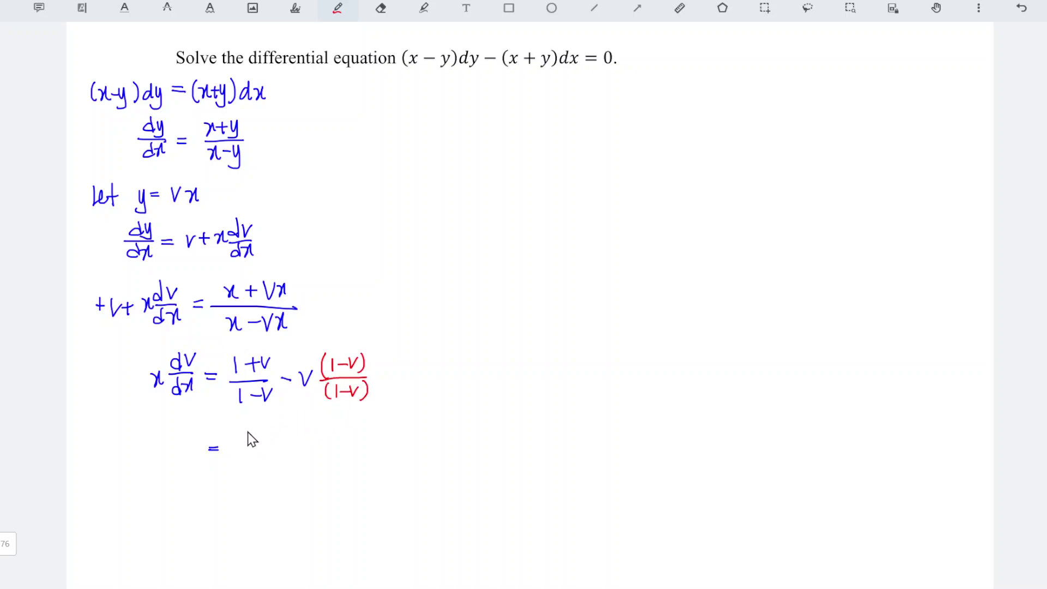
Complete the new line in red as x dv/dx = (1+v−v+v²)/(1−v), and place an equals sign below it.
{"action": "left_click_drag", "start_coordinate": [245, 428], "coordinate": [246, 443]}
{"action": "left_click_drag", "start_coordinate": [255, 432], "coordinate": [293, 431]}
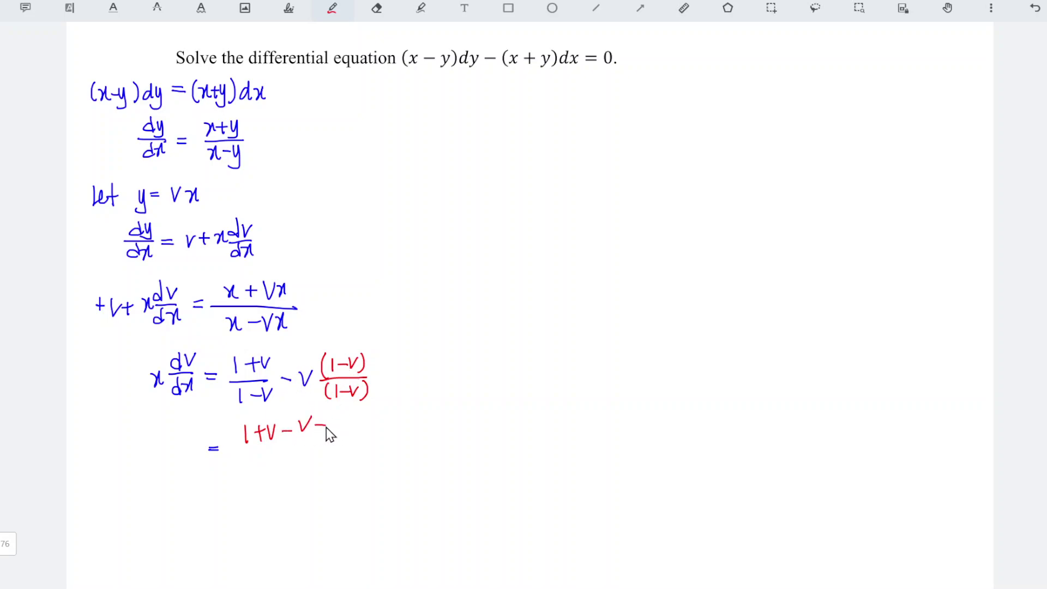
{"action": "left_click_drag", "start_coordinate": [316, 426], "coordinate": [327, 426]}
{"action": "mouse_move", "coordinate": [321, 420]}
{"action": "left_mouse_down"}
{"action": "mouse_move", "coordinate": [322, 433]}
{"action": "mouse_move", "coordinate": [353, 420]}
{"action": "left_mouse_up"}
{"action": "left_click_drag", "start_coordinate": [244, 446], "coordinate": [373, 446]}
{"action": "mouse_move", "coordinate": [281, 450]}
{"action": "left_mouse_down"}
{"action": "mouse_move", "coordinate": [283, 462]}
{"action": "mouse_move", "coordinate": [318, 452]}
{"action": "left_mouse_up"}
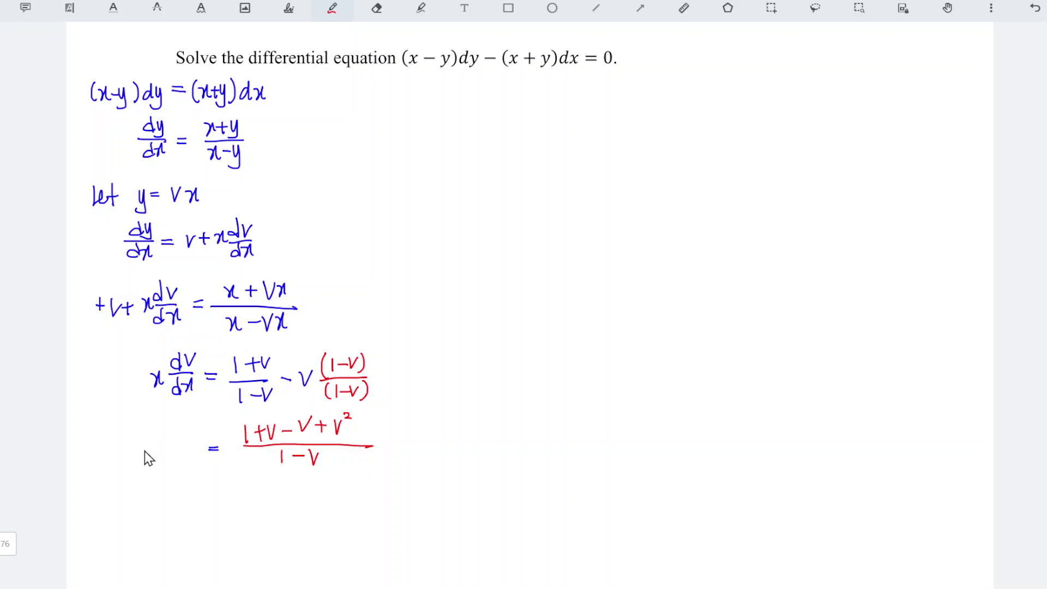
{"action": "mouse_move", "coordinate": [170, 450]}
{"action": "left_mouse_down"}
{"action": "mouse_move", "coordinate": [192, 448]}
{"action": "mouse_move", "coordinate": [180, 467]}
{"action": "mouse_move", "coordinate": [195, 467]}
{"action": "left_mouse_up"}
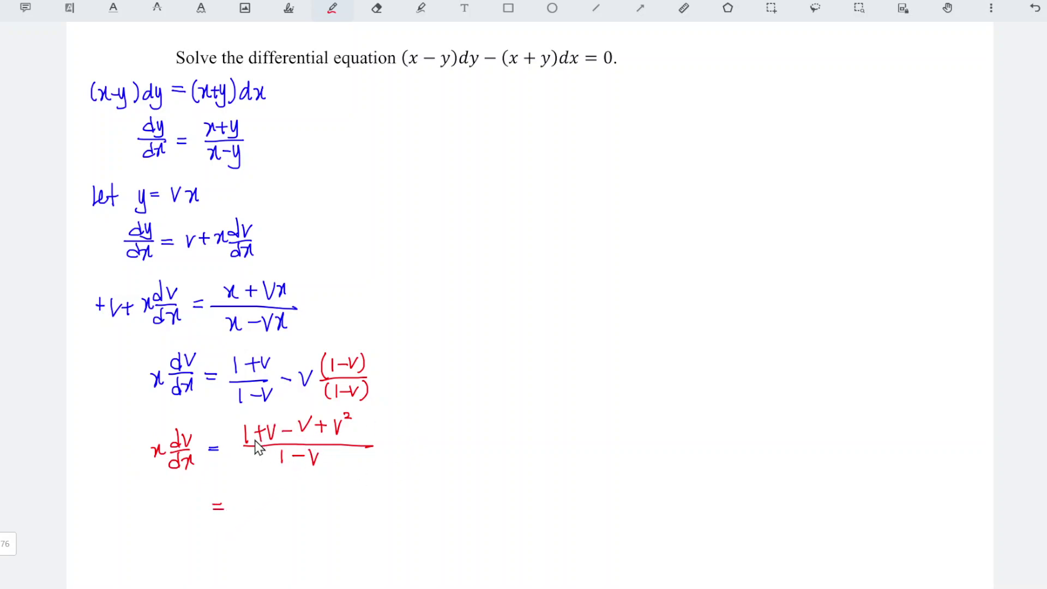
Write the simplified equation x dv/dx = (1+v²)/(1−v) in red as the next line.
{"action": "key", "text": "Escape"}
{"action": "key", "text": "f"}
{"action": "left_click_drag", "start_coordinate": [240, 506], "coordinate": [298, 505]}
{"action": "mouse_move", "coordinate": [252, 513]}
{"action": "left_mouse_down"}
{"action": "mouse_move", "coordinate": [252, 526]}
{"action": "mouse_move", "coordinate": [284, 511]}
{"action": "left_mouse_up"}
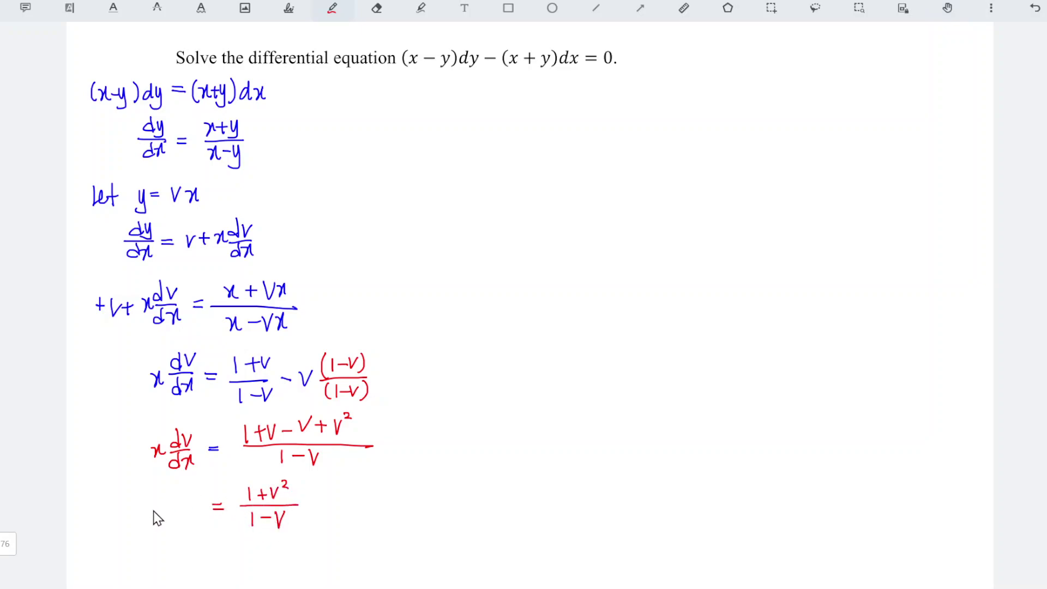
{"action": "mouse_move", "coordinate": [154, 507]}
{"action": "left_mouse_down"}
{"action": "mouse_move", "coordinate": [188, 511]}
{"action": "mouse_move", "coordinate": [198, 493]}
{"action": "mouse_move", "coordinate": [197, 513]}
{"action": "left_mouse_up"}
{"action": "left_click_drag", "start_coordinate": [184, 520], "coordinate": [195, 521]}
Switch back to blue ink and write x(1/dx) = (1+v²)/(1−v) · (1/dv) as the first line of a second column.
{"action": "left_click", "coordinate": [329, 9]}
{"action": "left_click", "coordinate": [69, 10]}
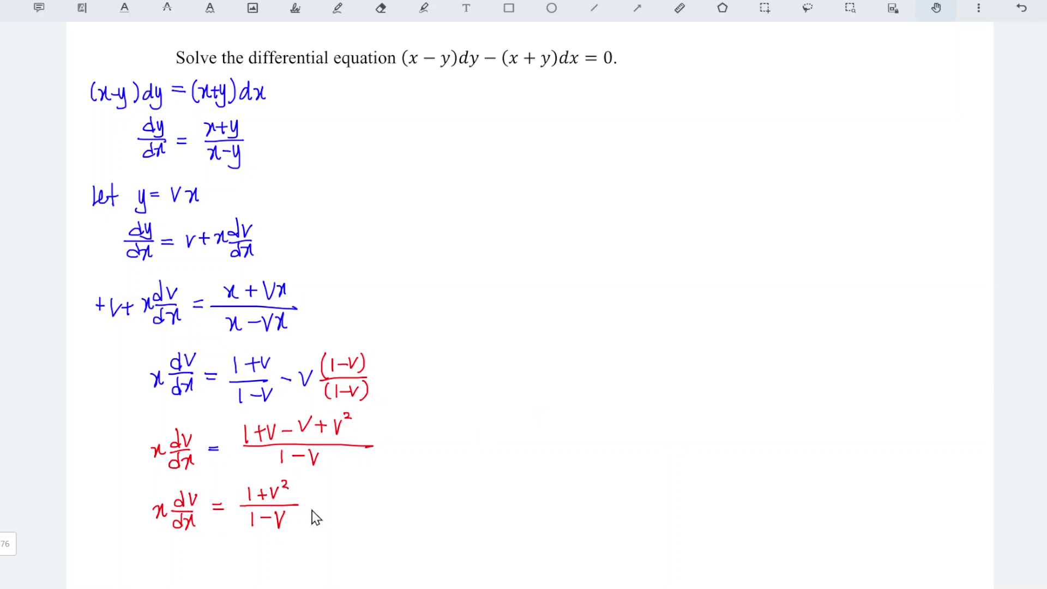
{"action": "left_click_drag", "start_coordinate": [510, 121], "coordinate": [522, 134]}
{"action": "mouse_move", "coordinate": [524, 118]}
{"action": "left_mouse_down"}
{"action": "mouse_move", "coordinate": [513, 136]}
{"action": "mouse_move", "coordinate": [543, 136]}
{"action": "left_mouse_up"}
{"action": "left_click_drag", "start_coordinate": [548, 125], "coordinate": [558, 135]}
{"action": "mouse_move", "coordinate": [558, 125]}
{"action": "left_mouse_down"}
{"action": "mouse_move", "coordinate": [550, 136]}
{"action": "mouse_move", "coordinate": [576, 121]}
{"action": "left_mouse_up"}
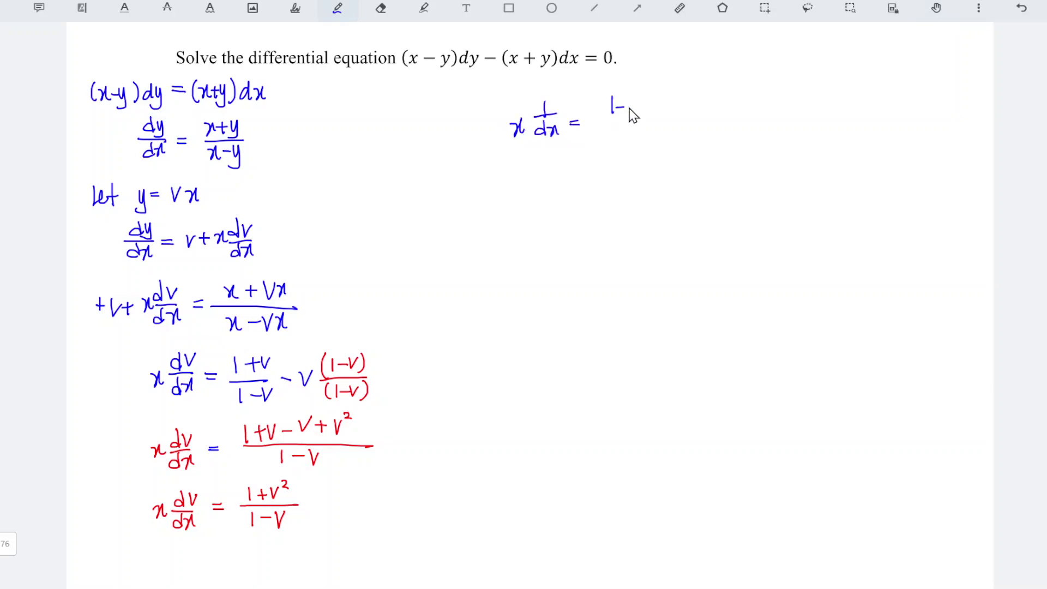
{"action": "mouse_move", "coordinate": [620, 126]}
{"action": "left_mouse_down"}
{"action": "mouse_move", "coordinate": [621, 140]}
{"action": "mouse_move", "coordinate": [648, 124]}
{"action": "mouse_move", "coordinate": [685, 116]}
{"action": "mouse_move", "coordinate": [675, 134]}
{"action": "mouse_move", "coordinate": [687, 123]}
{"action": "left_mouse_up"}
{"action": "key", "text": "Escape"}
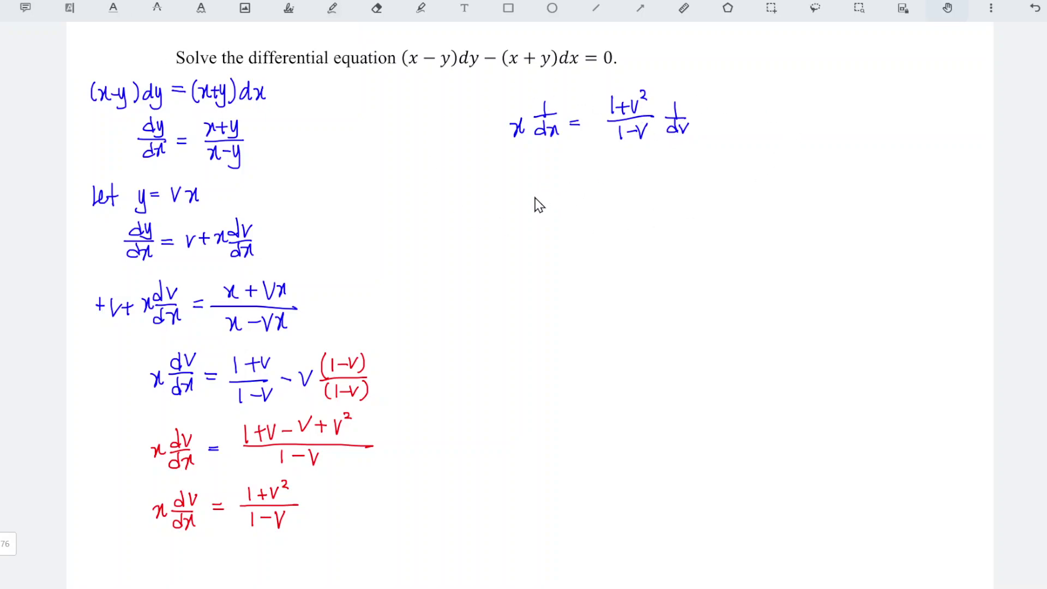
Write the separated equation (1/x) dx = (1−v)/(1+v²) dv and add integral signs to both sides.
{"action": "left_click_drag", "start_coordinate": [523, 174], "coordinate": [533, 187]}
{"action": "mouse_move", "coordinate": [519, 191]}
{"action": "left_mouse_down"}
{"action": "mouse_move", "coordinate": [532, 203]}
{"action": "mouse_move", "coordinate": [565, 197]}
{"action": "left_mouse_up"}
{"action": "mouse_move", "coordinate": [622, 165]}
{"action": "left_mouse_down"}
{"action": "mouse_move", "coordinate": [622, 181]}
{"action": "mouse_move", "coordinate": [650, 164]}
{"action": "mouse_move", "coordinate": [662, 183]}
{"action": "mouse_move", "coordinate": [628, 208]}
{"action": "left_mouse_up"}
{"action": "left_click_drag", "start_coordinate": [631, 201], "coordinate": [657, 190]}
{"action": "mouse_move", "coordinate": [659, 191]}
{"action": "left_mouse_down"}
{"action": "mouse_move", "coordinate": [686, 195]}
{"action": "mouse_move", "coordinate": [699, 178]}
{"action": "left_mouse_up"}
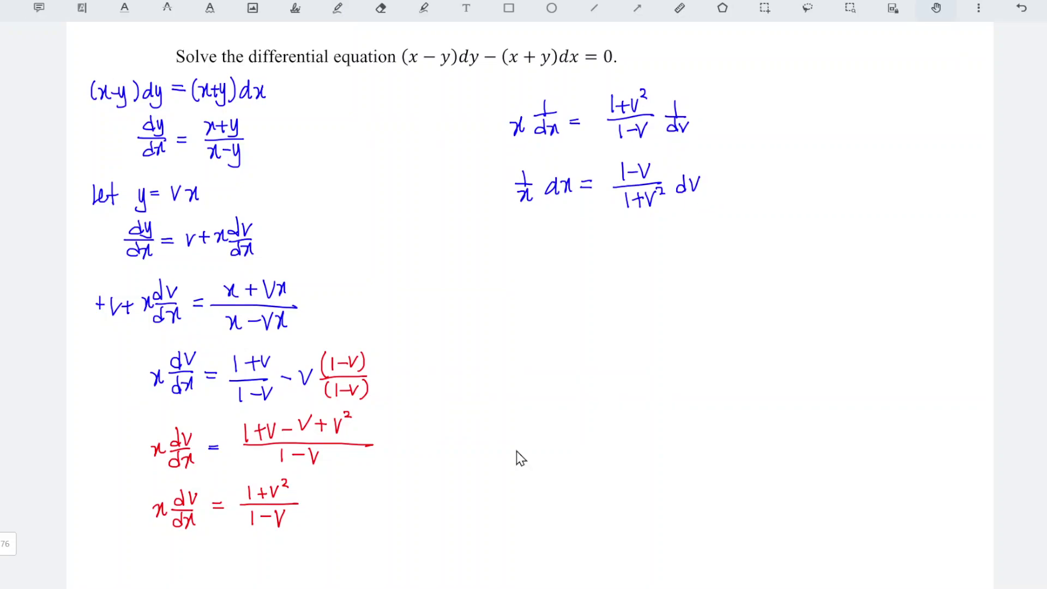
{"action": "left_click_drag", "start_coordinate": [517, 171], "coordinate": [498, 210]}
{"action": "left_click_drag", "start_coordinate": [612, 170], "coordinate": [599, 203]}
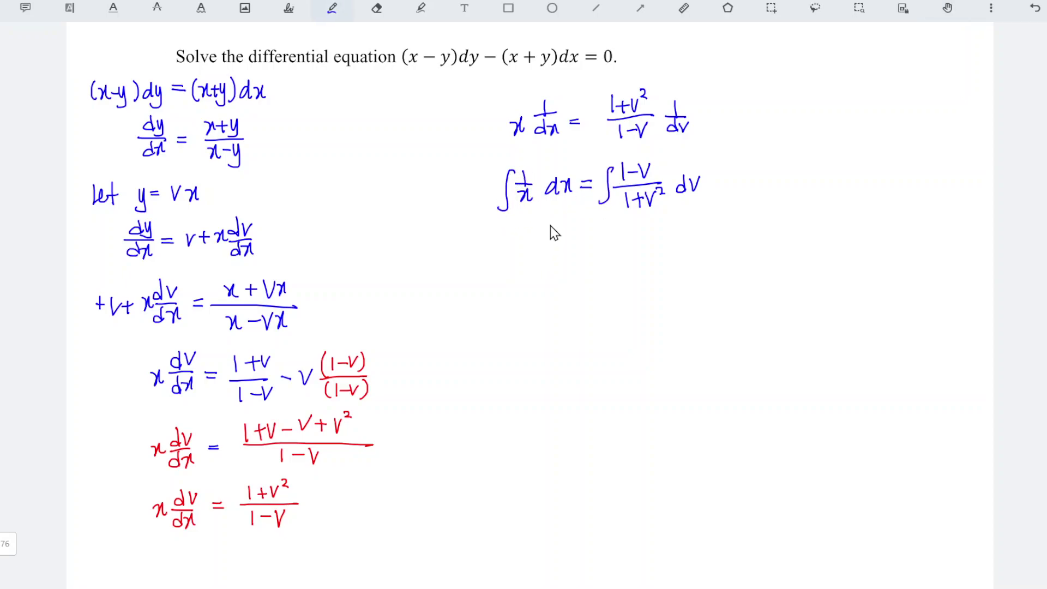
Write ln x + c = ∫1/(1+v²) dv − ∫v/(1+v²) dv below the separated integrals.
{"action": "mouse_move", "coordinate": [527, 240]}
{"action": "left_mouse_down"}
{"action": "mouse_move", "coordinate": [542, 250]}
{"action": "mouse_move", "coordinate": [564, 240]}
{"action": "mouse_move", "coordinate": [558, 250]}
{"action": "left_mouse_up"}
{"action": "mouse_move", "coordinate": [574, 232]}
{"action": "left_mouse_down"}
{"action": "mouse_move", "coordinate": [576, 245]}
{"action": "mouse_move", "coordinate": [601, 239]}
{"action": "mouse_move", "coordinate": [611, 266]}
{"action": "left_mouse_up"}
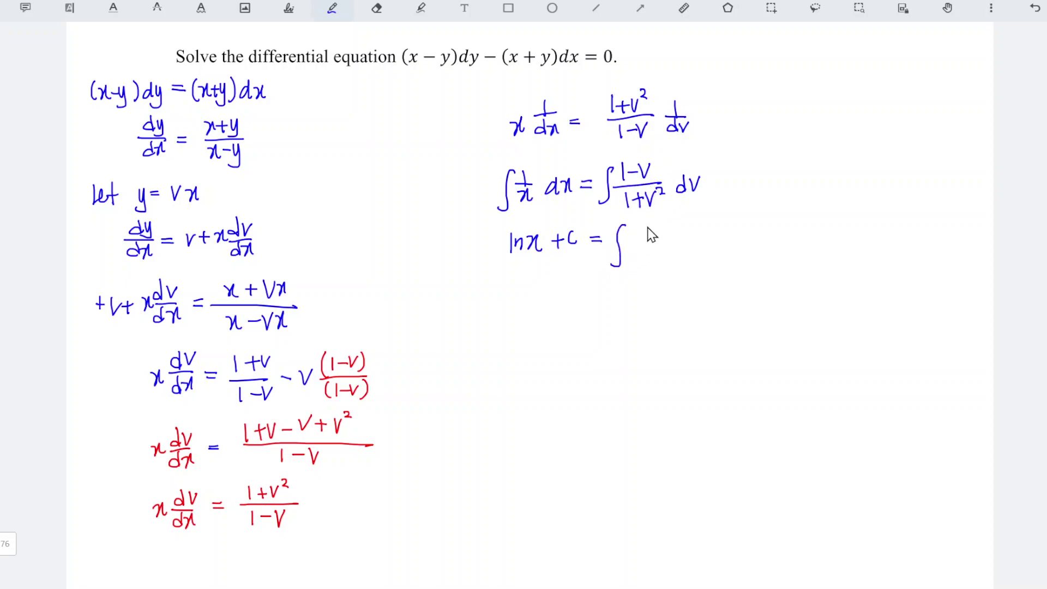
{"action": "left_click_drag", "start_coordinate": [642, 225], "coordinate": [644, 236]}
{"action": "mouse_move", "coordinate": [629, 238]}
{"action": "left_mouse_down"}
{"action": "mouse_move", "coordinate": [659, 237]}
{"action": "mouse_move", "coordinate": [632, 253]}
{"action": "mouse_move", "coordinate": [690, 256]}
{"action": "mouse_move", "coordinate": [706, 231]}
{"action": "mouse_move", "coordinate": [727, 238]}
{"action": "mouse_move", "coordinate": [738, 263]}
{"action": "left_mouse_up"}
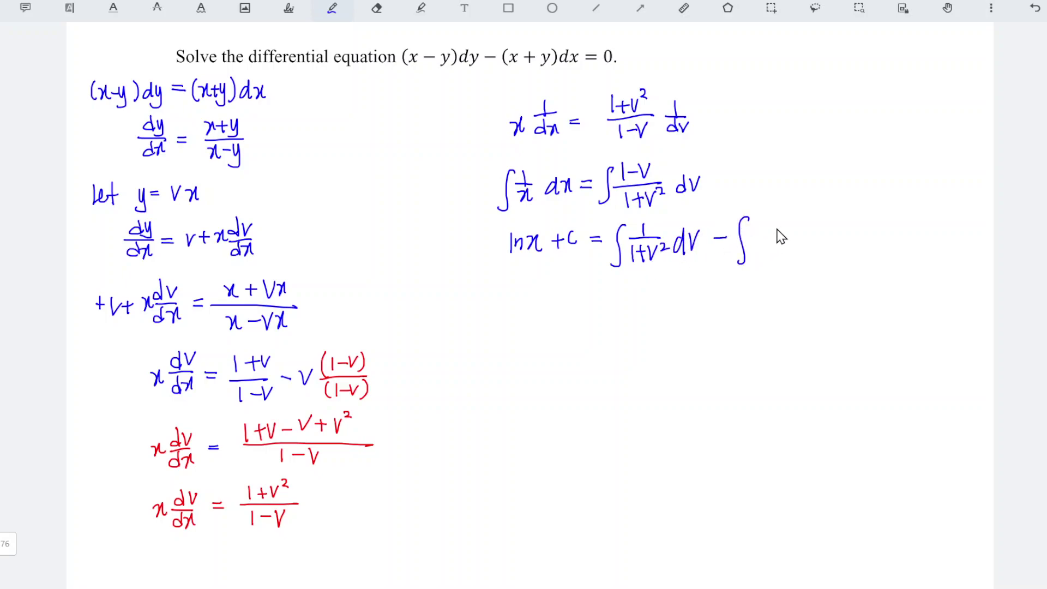
{"action": "mouse_move", "coordinate": [775, 215]}
{"action": "left_mouse_down"}
{"action": "mouse_move", "coordinate": [765, 257]}
{"action": "mouse_move", "coordinate": [819, 251]}
{"action": "mouse_move", "coordinate": [833, 231]}
{"action": "left_mouse_up"}
Write = tan⁻¹ v followed by a minus sign on the next line in blue.
{"action": "left_click_drag", "start_coordinate": [598, 303], "coordinate": [612, 303]}
{"action": "left_click_drag", "start_coordinate": [598, 308], "coordinate": [630, 306]}
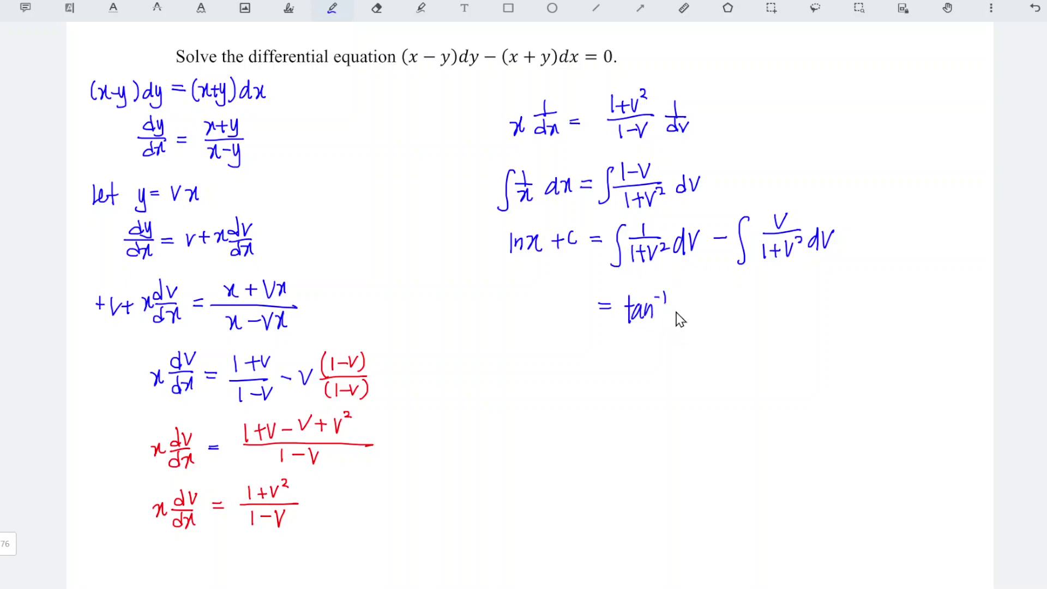
{"action": "left_click_drag", "start_coordinate": [709, 308], "coordinate": [715, 307]}
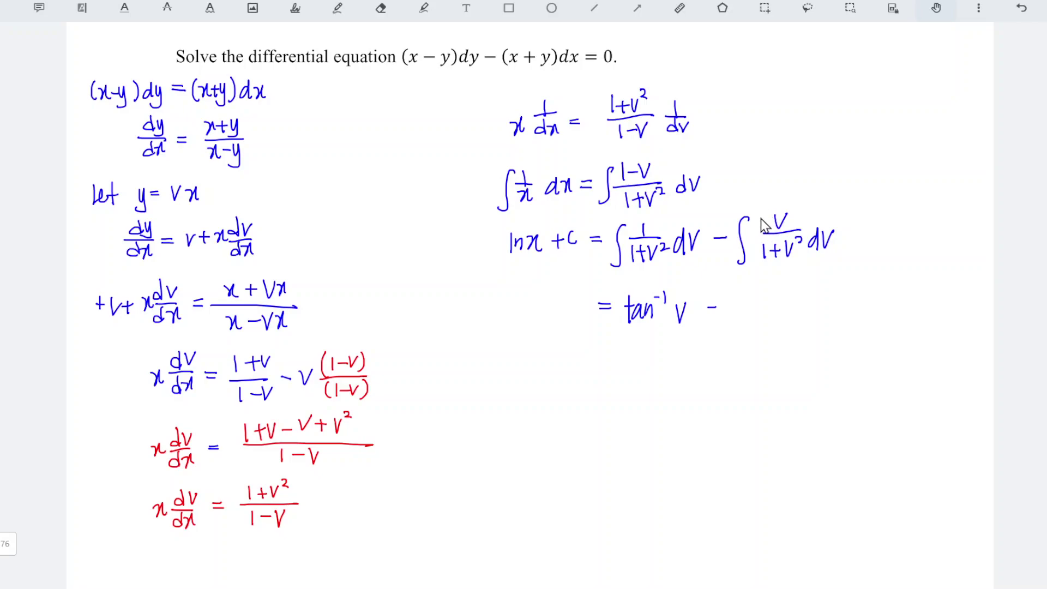
Adjust the second integral in red by multiplying its numerator v by 2 and placing ½ before the integral sign.
{"action": "left_click_drag", "start_coordinate": [758, 217], "coordinate": [768, 226]}
{"action": "left_click_drag", "start_coordinate": [771, 202], "coordinate": [777, 228]}
{"action": "mouse_move", "coordinate": [796, 202]}
{"action": "left_mouse_down"}
{"action": "mouse_move", "coordinate": [793, 228]}
{"action": "mouse_move", "coordinate": [737, 239]}
{"action": "mouse_move", "coordinate": [742, 254]}
{"action": "left_mouse_up"}
{"action": "key", "text": "Escape"}
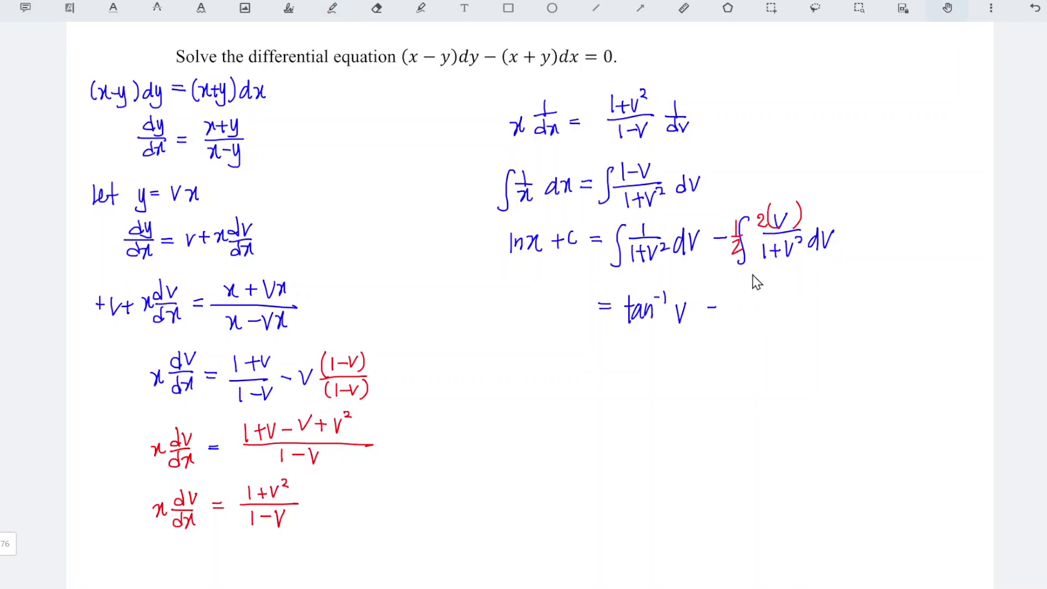
Complete the tan⁻¹ v line in red with ½ ln|1+v²| after the minus sign and ln x + c on its left-hand side.
{"action": "left_click_drag", "start_coordinate": [736, 290], "coordinate": [743, 304]}
{"action": "mouse_move", "coordinate": [731, 310]}
{"action": "left_mouse_down"}
{"action": "mouse_move", "coordinate": [743, 321]}
{"action": "mouse_move", "coordinate": [795, 317]}
{"action": "left_mouse_up"}
{"action": "left_click_drag", "start_coordinate": [789, 309], "coordinate": [823, 301]}
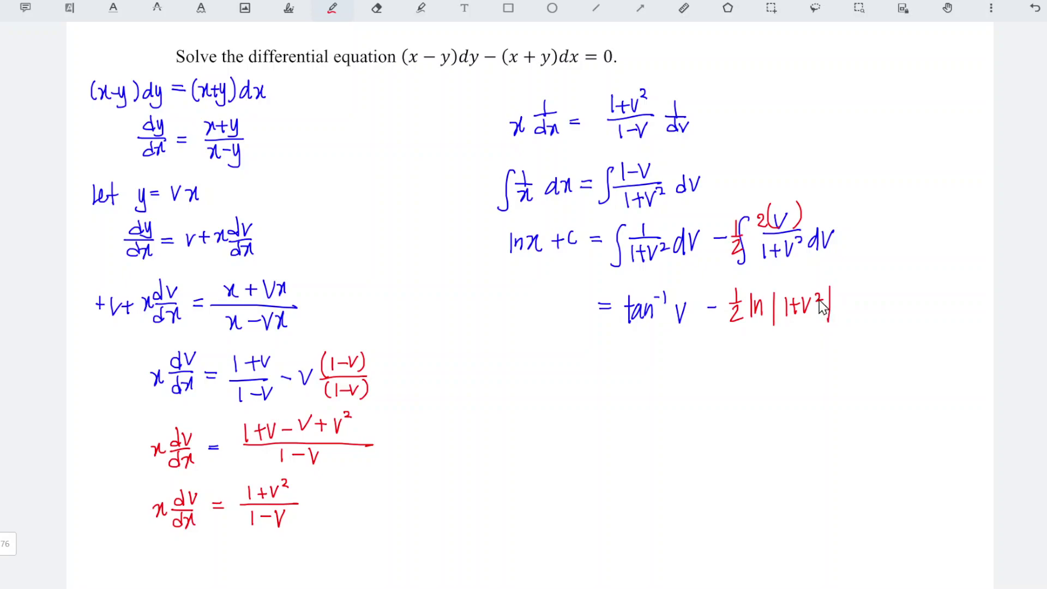
{"action": "left_click_drag", "start_coordinate": [549, 313], "coordinate": [587, 317]}
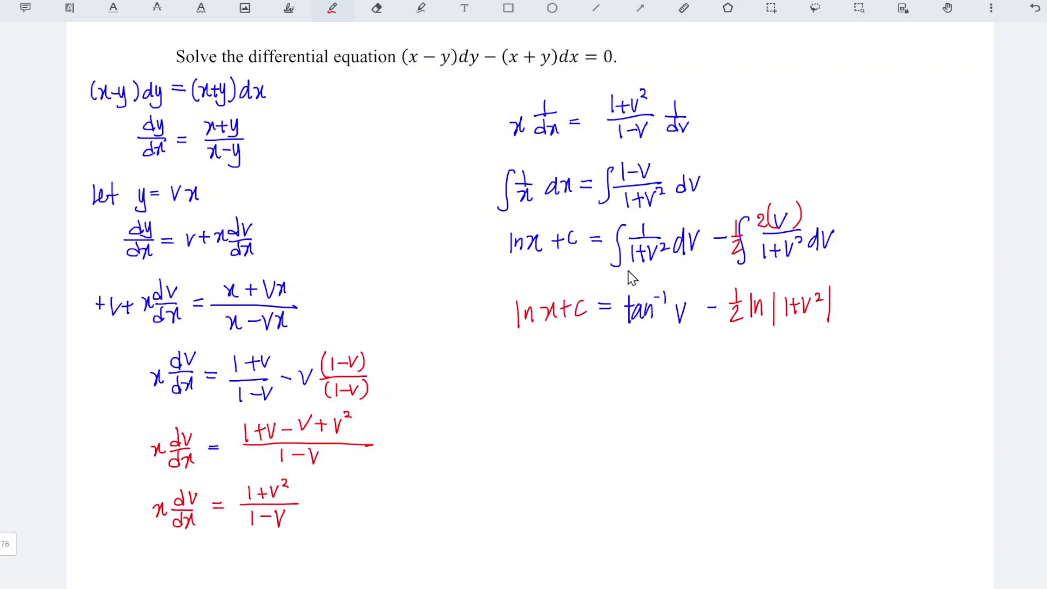
Note → v = y/x in red beside the substitution, and begin the final line in blue with ln x + c = tan⁻¹(y/x).
{"action": "left_click_drag", "start_coordinate": [221, 188], "coordinate": [314, 196]}
{"action": "left_click", "coordinate": [329, 9]}
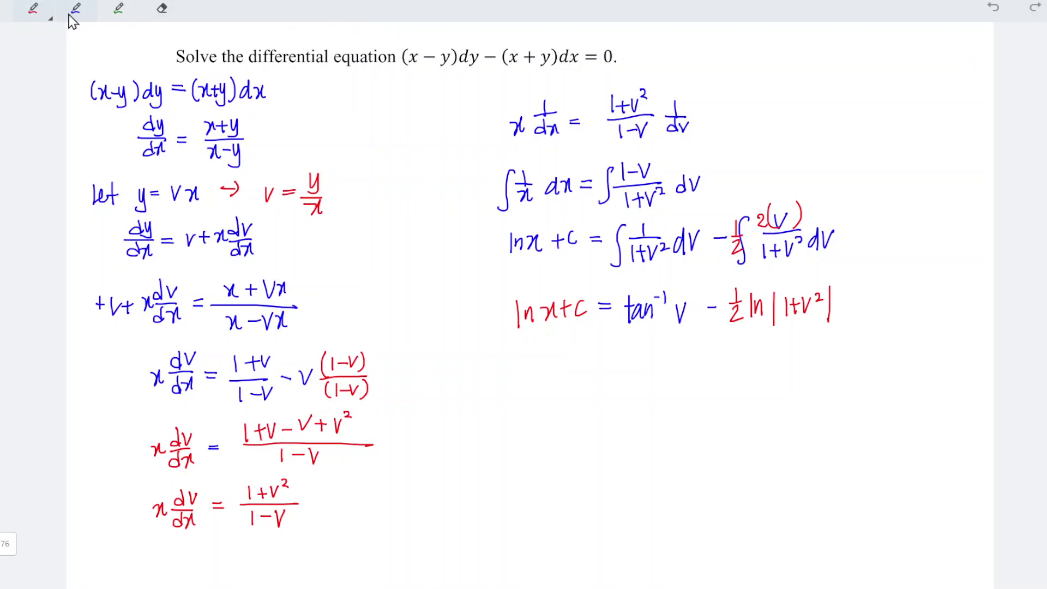
{"action": "mouse_move", "coordinate": [519, 367]}
{"action": "left_mouse_down"}
{"action": "mouse_move", "coordinate": [519, 385]}
{"action": "mouse_move", "coordinate": [575, 374]}
{"action": "left_mouse_up"}
{"action": "mouse_move", "coordinate": [569, 366]}
{"action": "left_mouse_down"}
{"action": "mouse_move", "coordinate": [568, 385]}
{"action": "mouse_move", "coordinate": [623, 375]}
{"action": "left_mouse_up"}
{"action": "left_click_drag", "start_coordinate": [613, 379], "coordinate": [665, 386]}
{"action": "left_click_drag", "start_coordinate": [661, 362], "coordinate": [667, 361]}
{"action": "left_click_drag", "start_coordinate": [669, 357], "coordinate": [692, 401]}
{"action": "left_click_drag", "start_coordinate": [701, 356], "coordinate": [702, 373]}
{"action": "left_click_drag", "start_coordinate": [699, 376], "coordinate": [706, 377]}
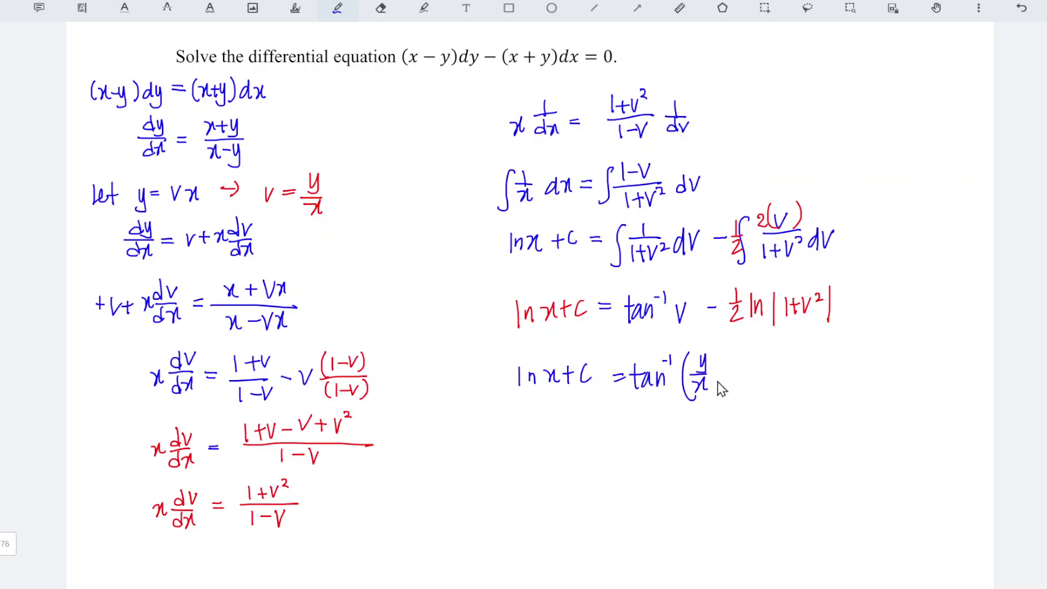
Finish the final line with − ½ ln|1 + (y/x)²| and draw a # end mark below the answer.
{"action": "left_click_drag", "start_coordinate": [766, 358], "coordinate": [776, 375]}
{"action": "left_click_drag", "start_coordinate": [762, 380], "coordinate": [802, 386]}
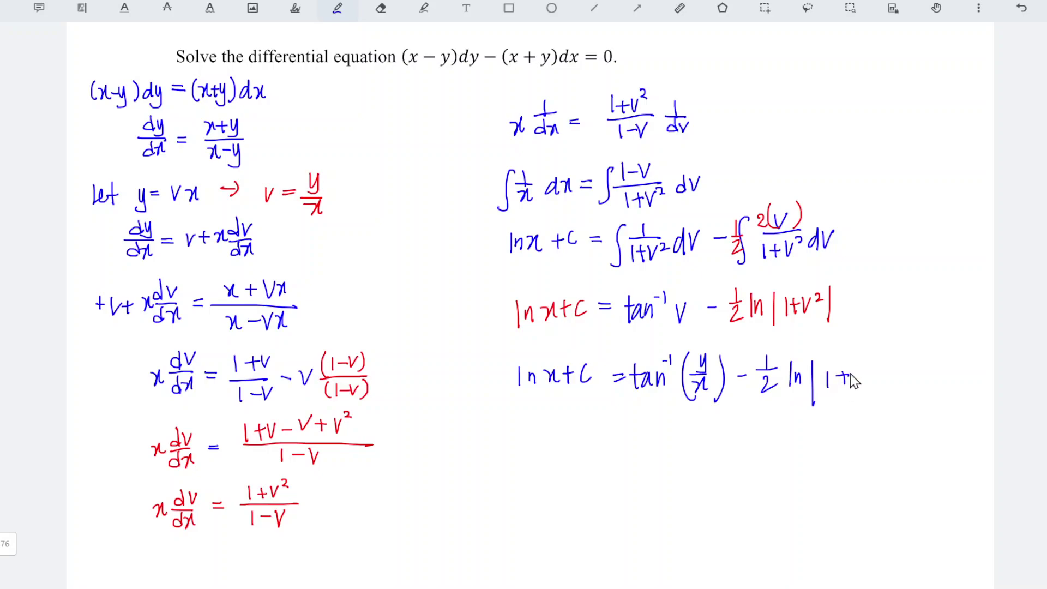
{"action": "mouse_move", "coordinate": [864, 355]}
{"action": "left_mouse_down"}
{"action": "mouse_move", "coordinate": [860, 389]}
{"action": "mouse_move", "coordinate": [871, 370]}
{"action": "mouse_move", "coordinate": [874, 388]}
{"action": "mouse_move", "coordinate": [921, 425]}
{"action": "left_mouse_up"}
{"action": "left_click", "coordinate": [891, 356]}
{"action": "mouse_move", "coordinate": [929, 411]}
{"action": "left_mouse_down"}
{"action": "mouse_move", "coordinate": [926, 427]}
{"action": "mouse_move", "coordinate": [930, 416]}
{"action": "left_mouse_up"}
{"action": "left_click_drag", "start_coordinate": [920, 422], "coordinate": [930, 421]}
{"action": "left_click", "coordinate": [937, 426]}
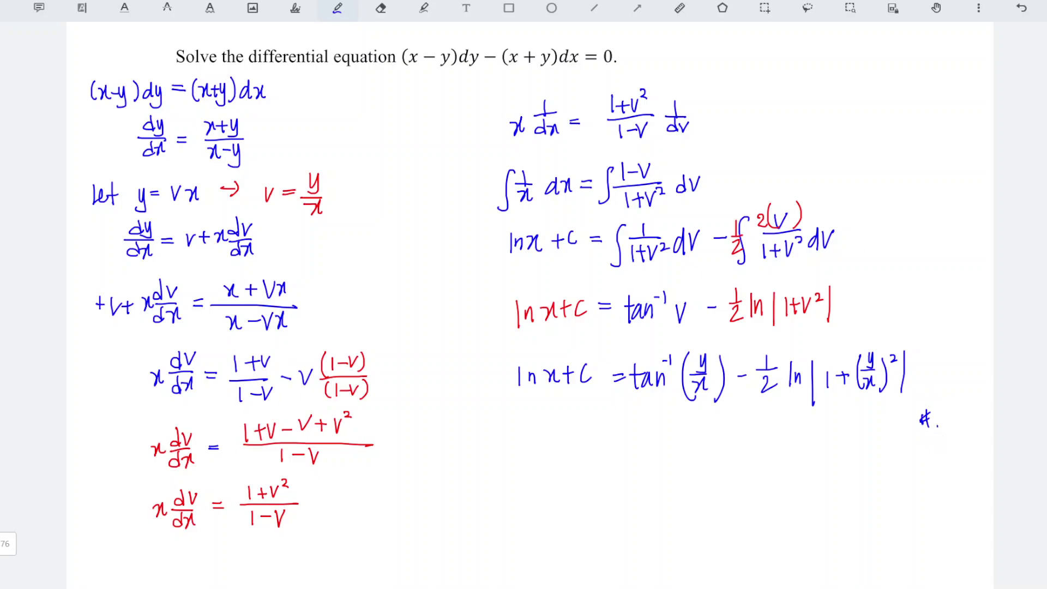